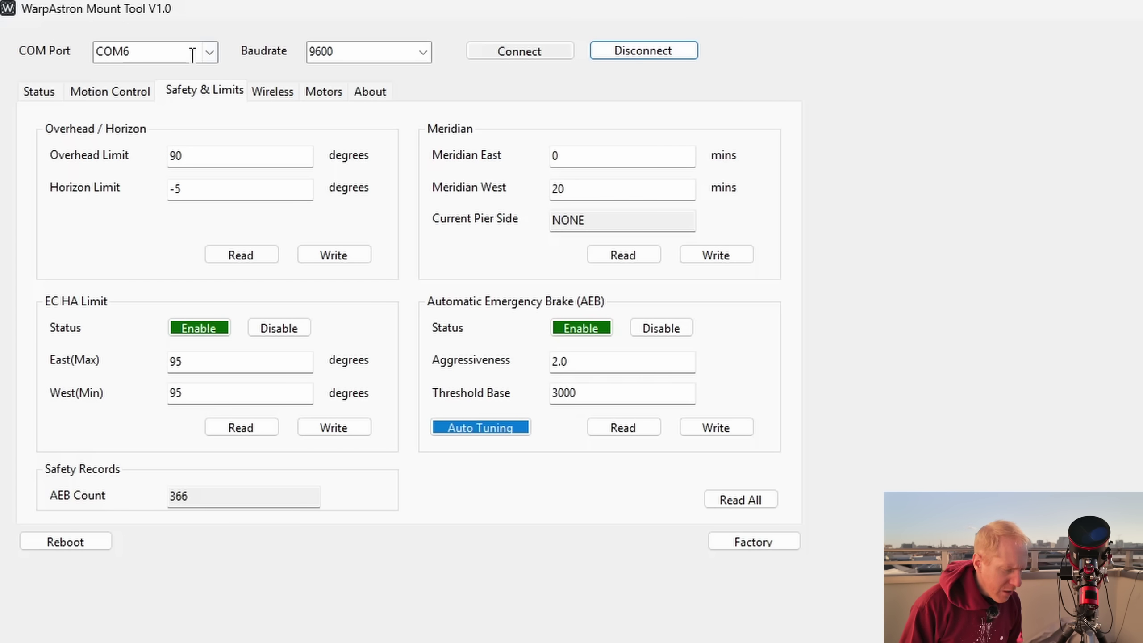
Connect to the mount through serial port COM6
click(210, 52)
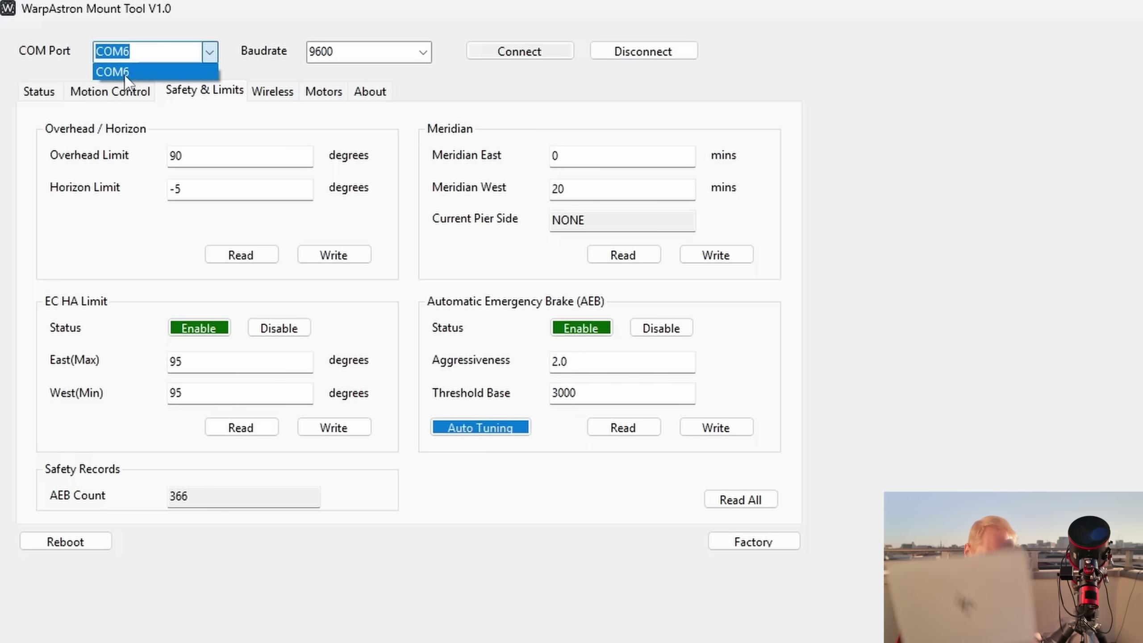
click(127, 77)
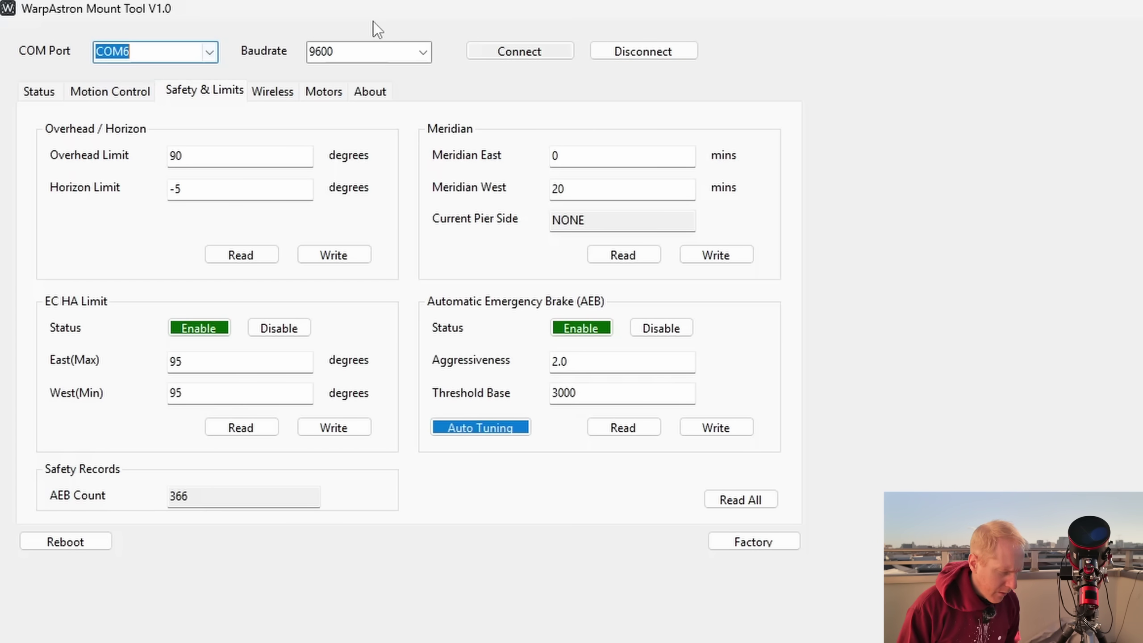
click(546, 55)
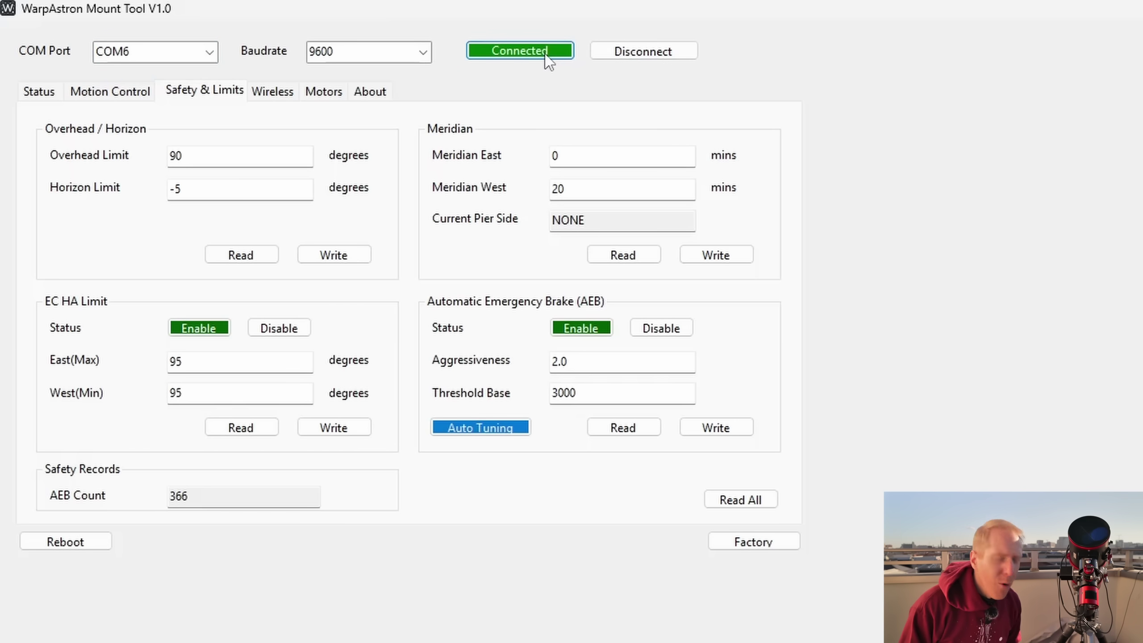
Read all safety and limit settings from the mount and refresh all of its status information
click(625, 427)
click(740, 499)
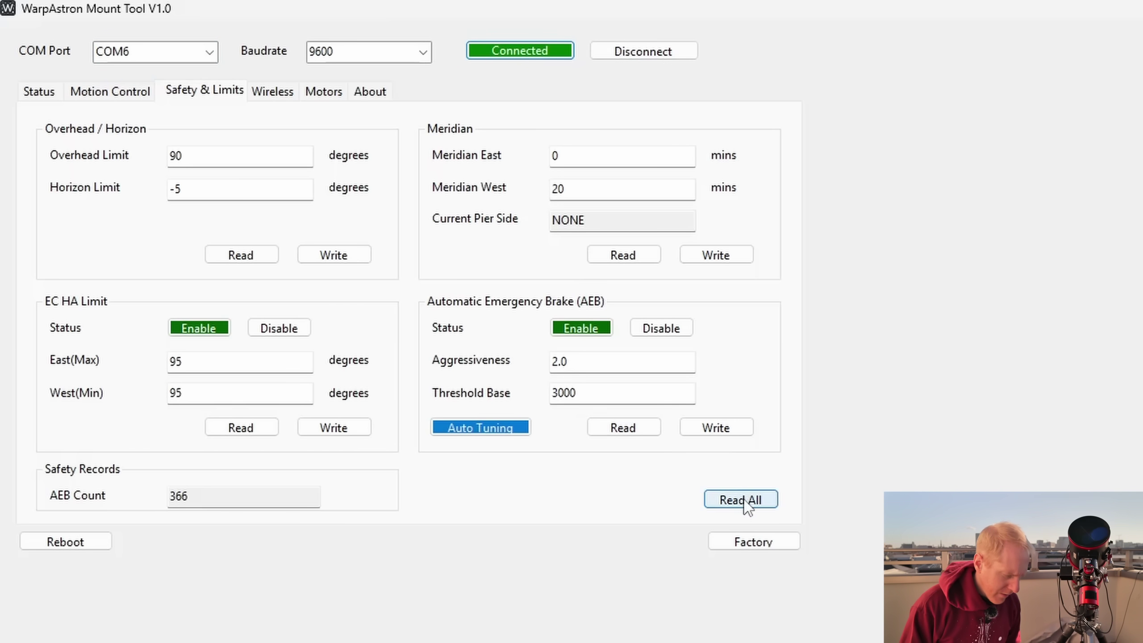
click(32, 96)
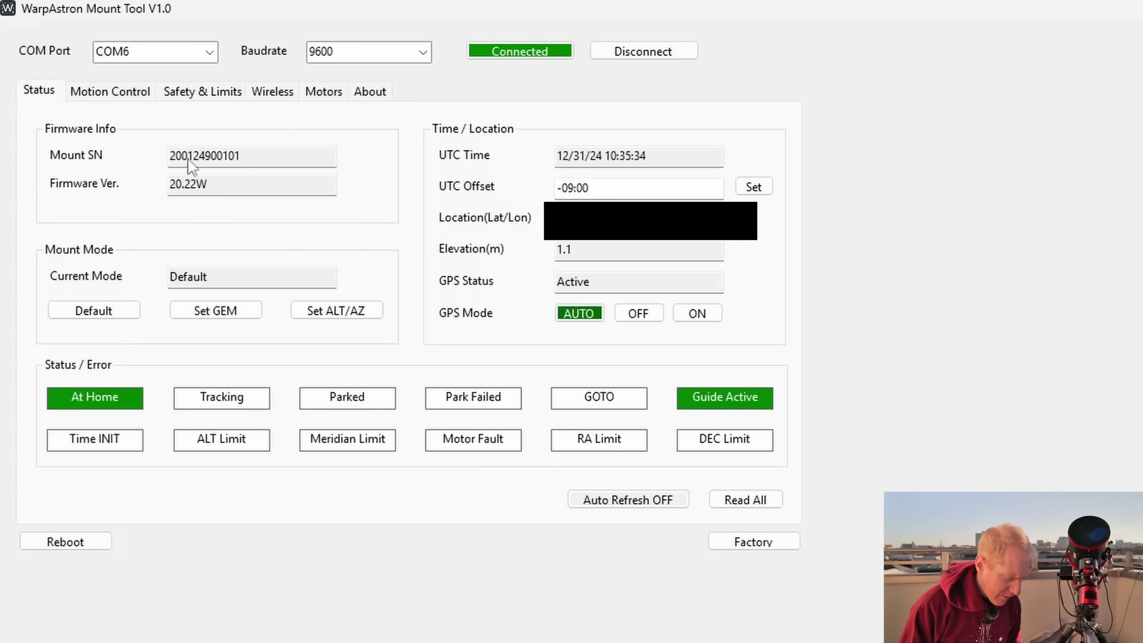
click(751, 509)
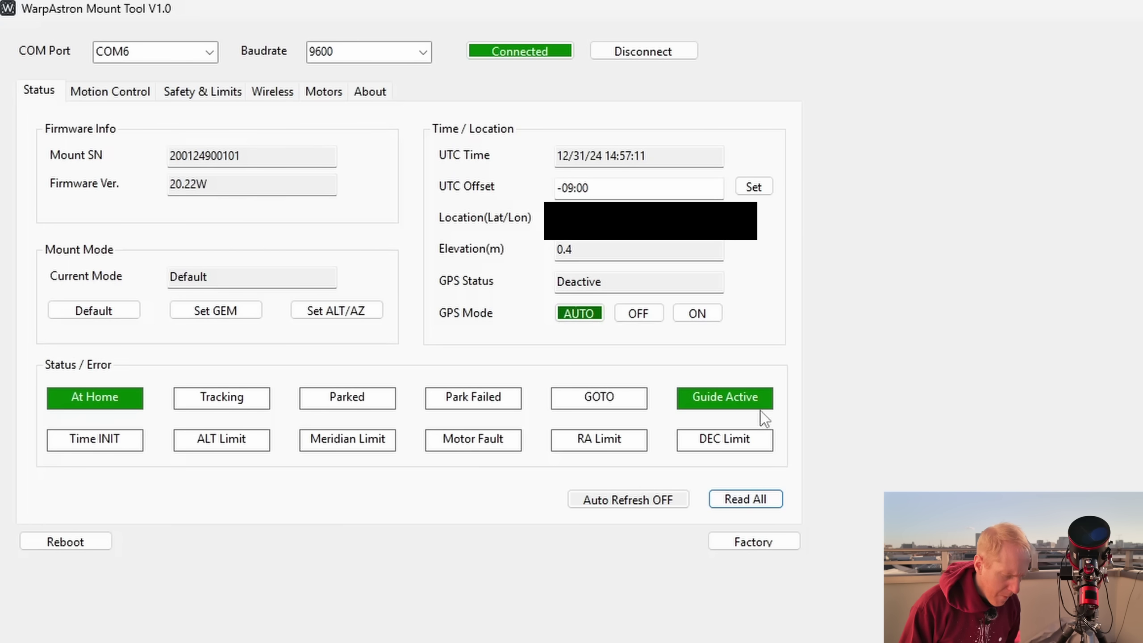
Review the overhead and horizon limits and the meridian east and west limits
click(217, 103)
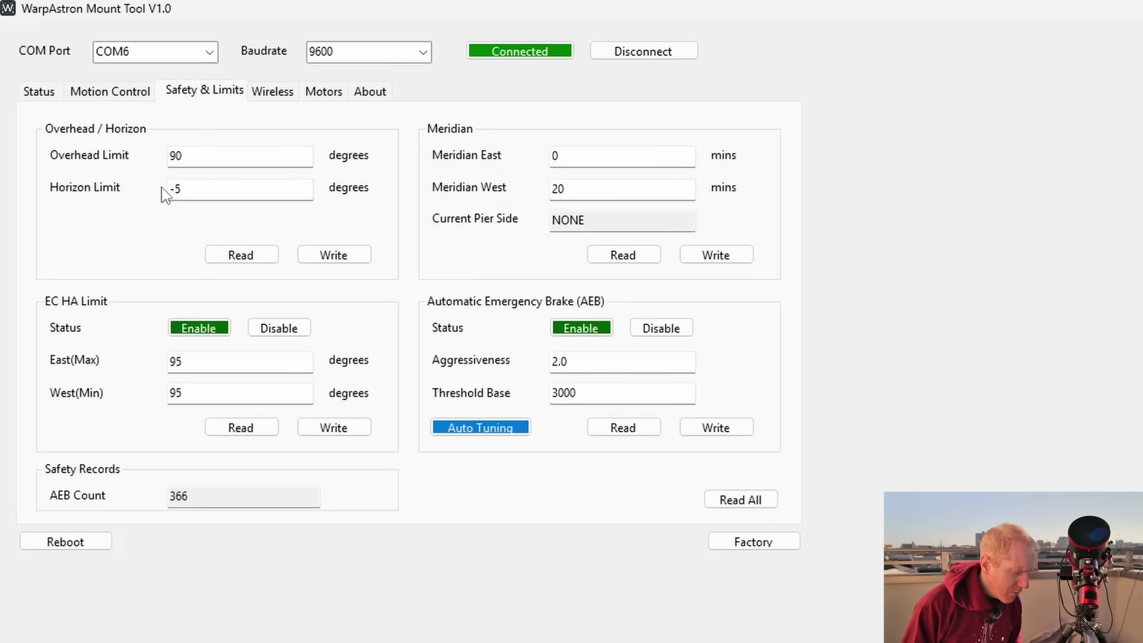
click(230, 159)
drag(231, 158, 118, 148)
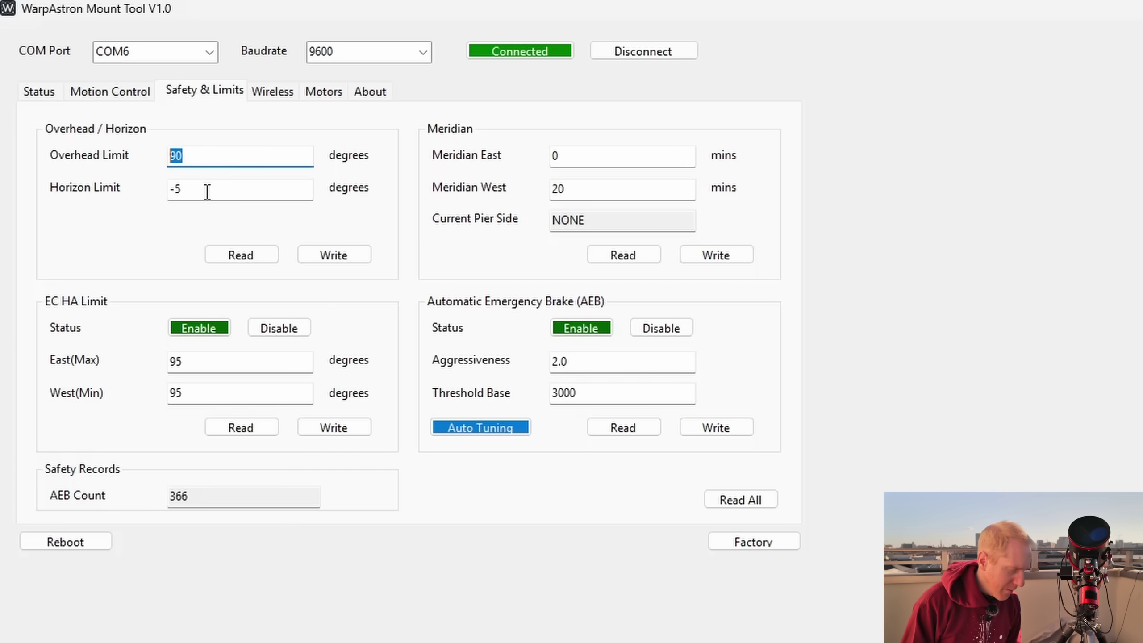
drag(205, 188, 115, 194)
drag(597, 156, 505, 162)
drag(615, 193, 436, 193)
click(548, 210)
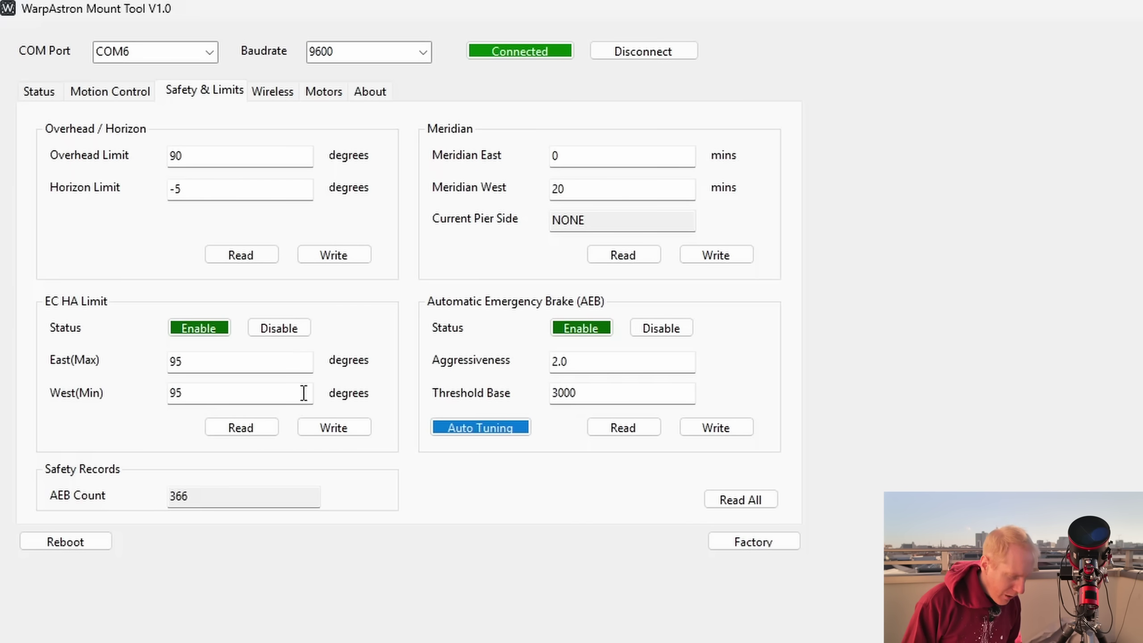
Enable the EC HA limit, write East(Max) and West(Min) as 95 degrees to the mount and read them back
drag(227, 360, 96, 368)
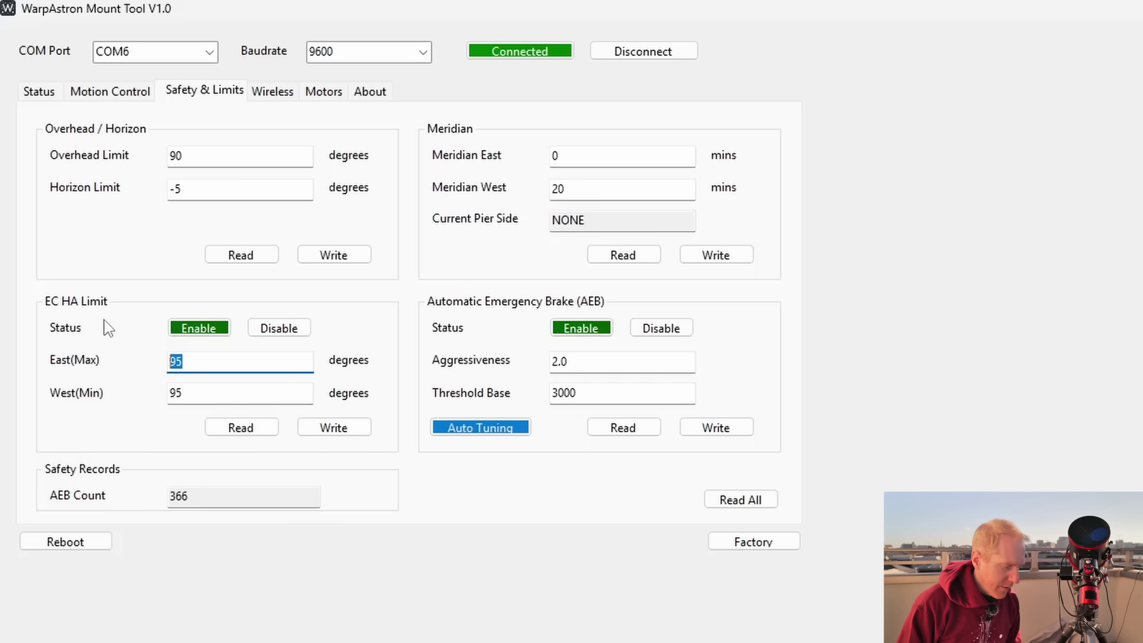
click(206, 365)
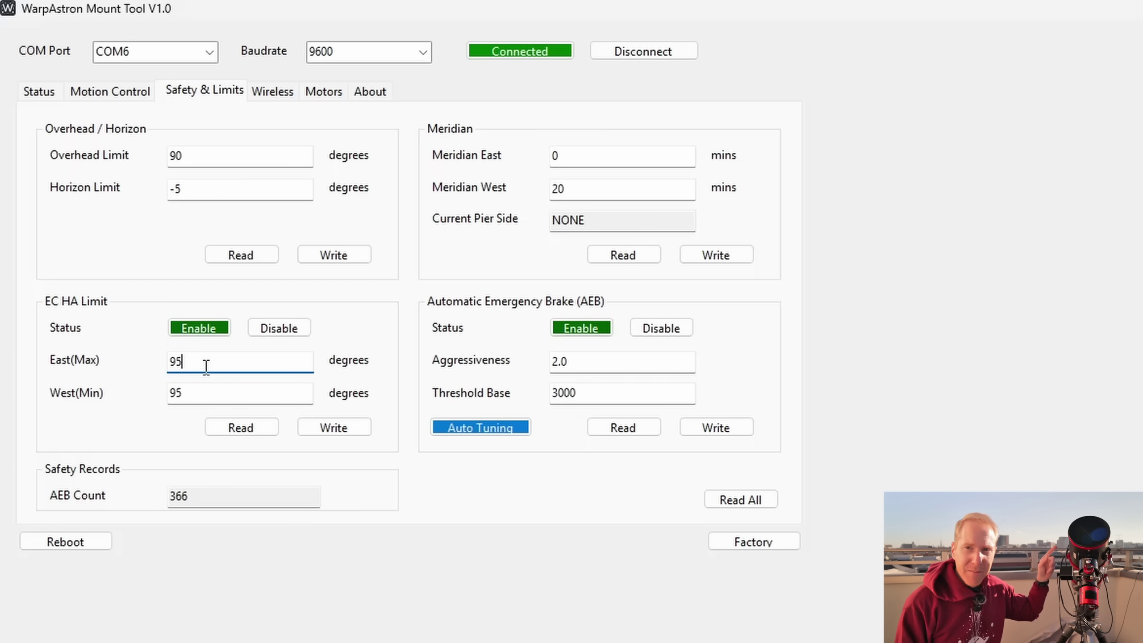
drag(217, 363, 130, 373)
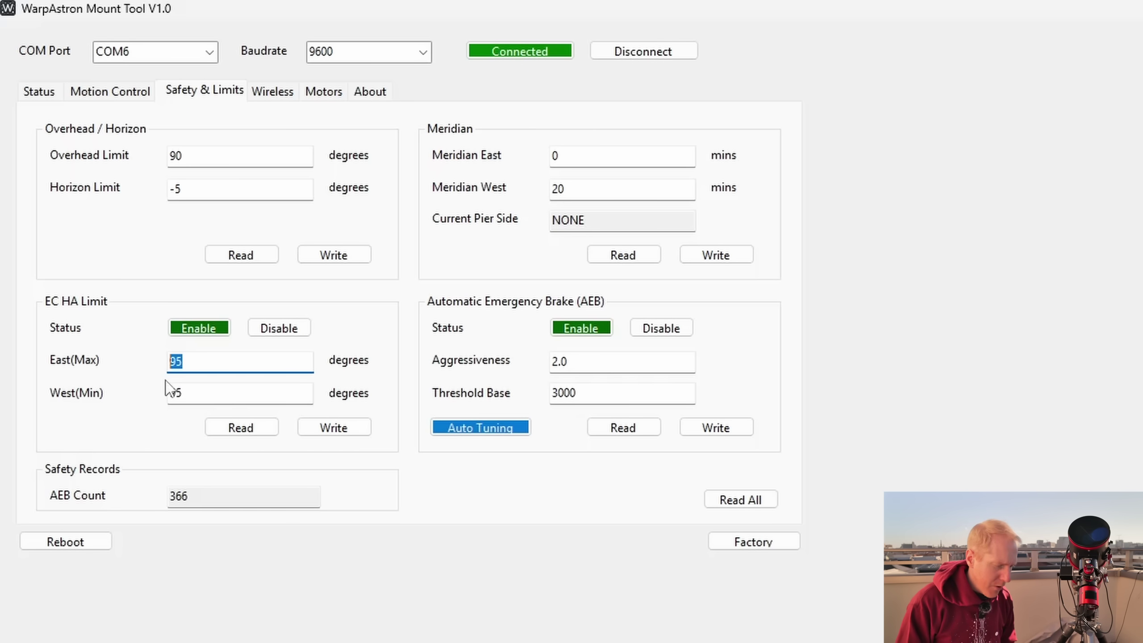
click(227, 397)
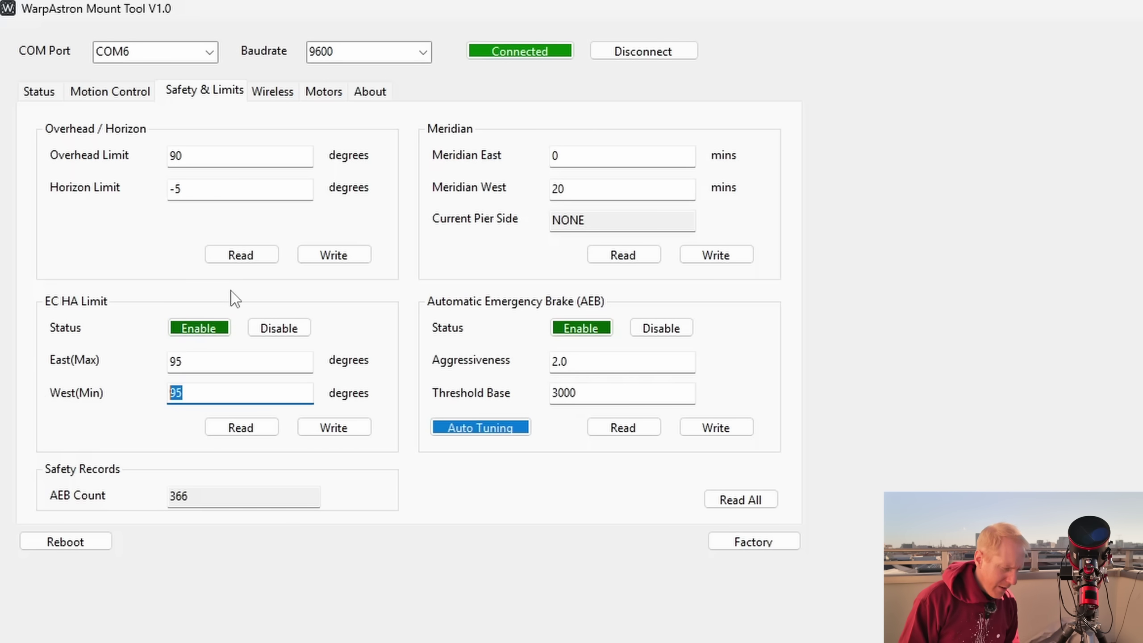
click(211, 365)
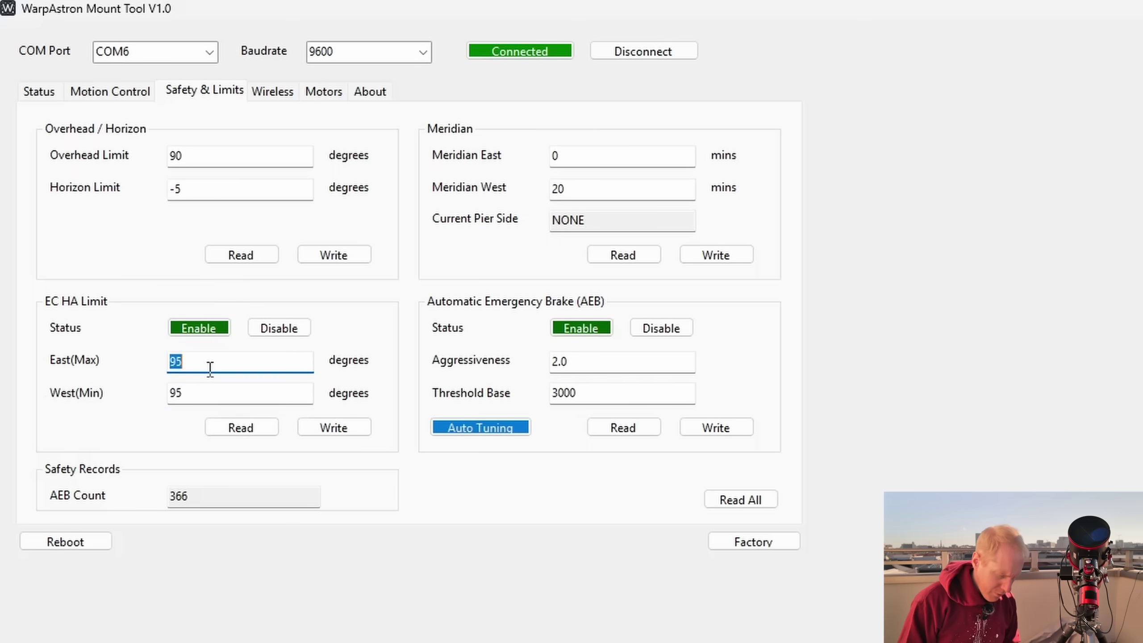
click(198, 338)
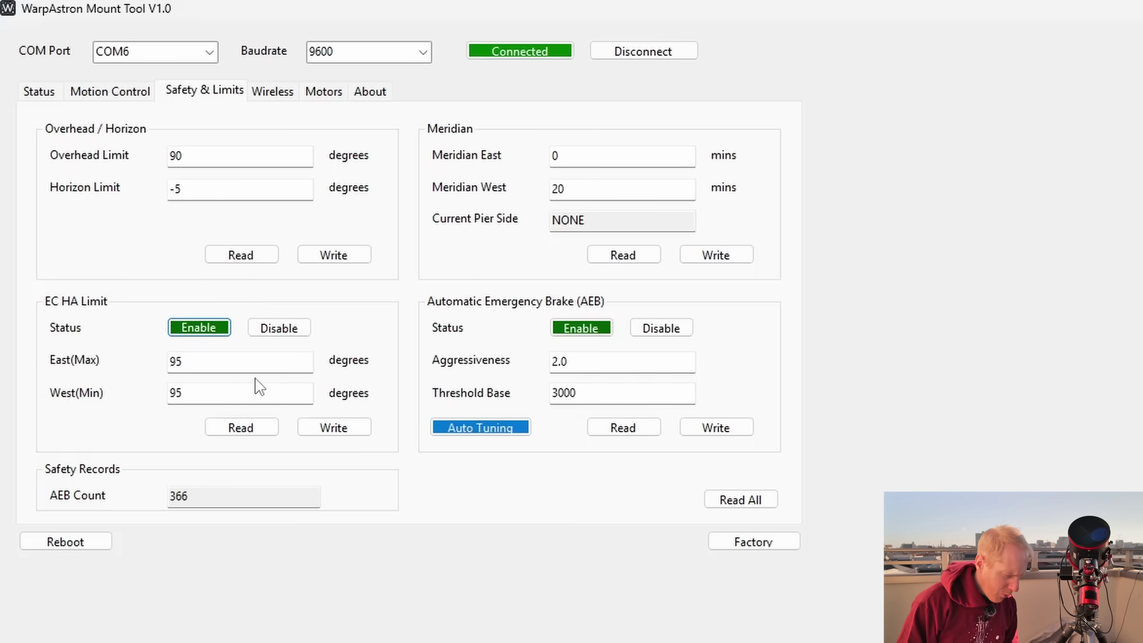
click(341, 432)
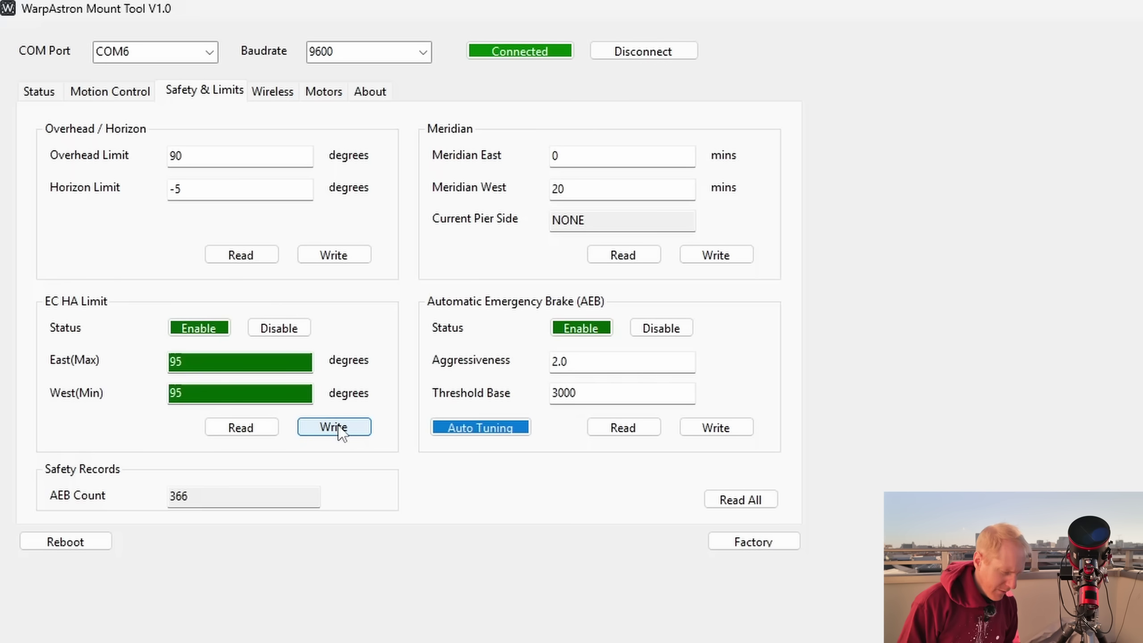
click(235, 432)
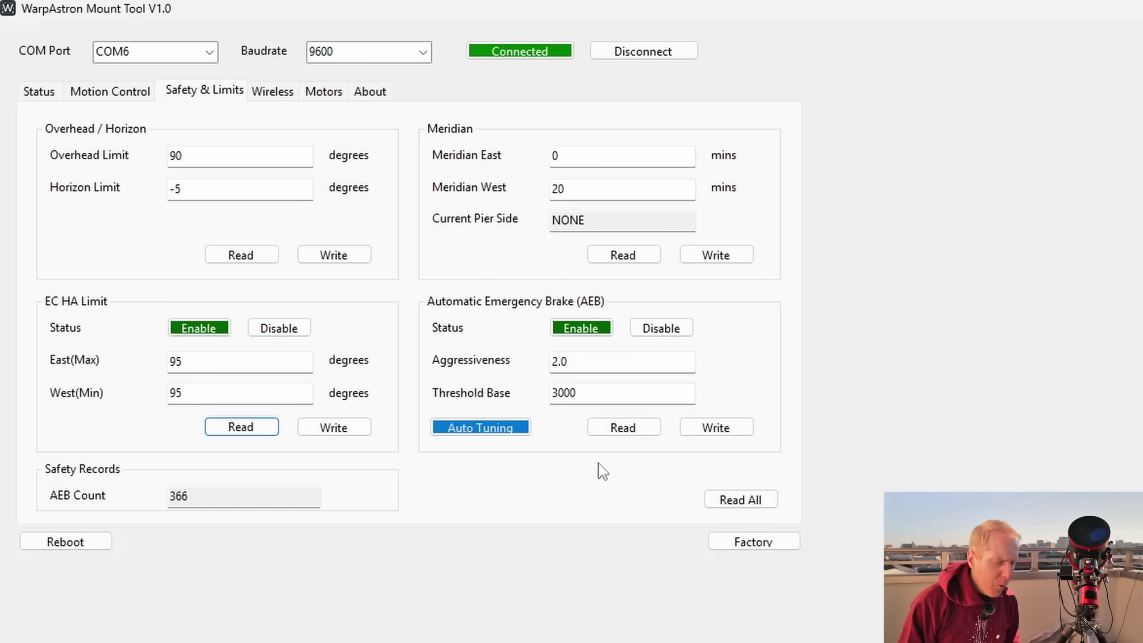
Read the Automatic Emergency Brake aggressiveness and threshold base from the mount and set the brake's status to enabled
drag(617, 390, 537, 391)
click(590, 365)
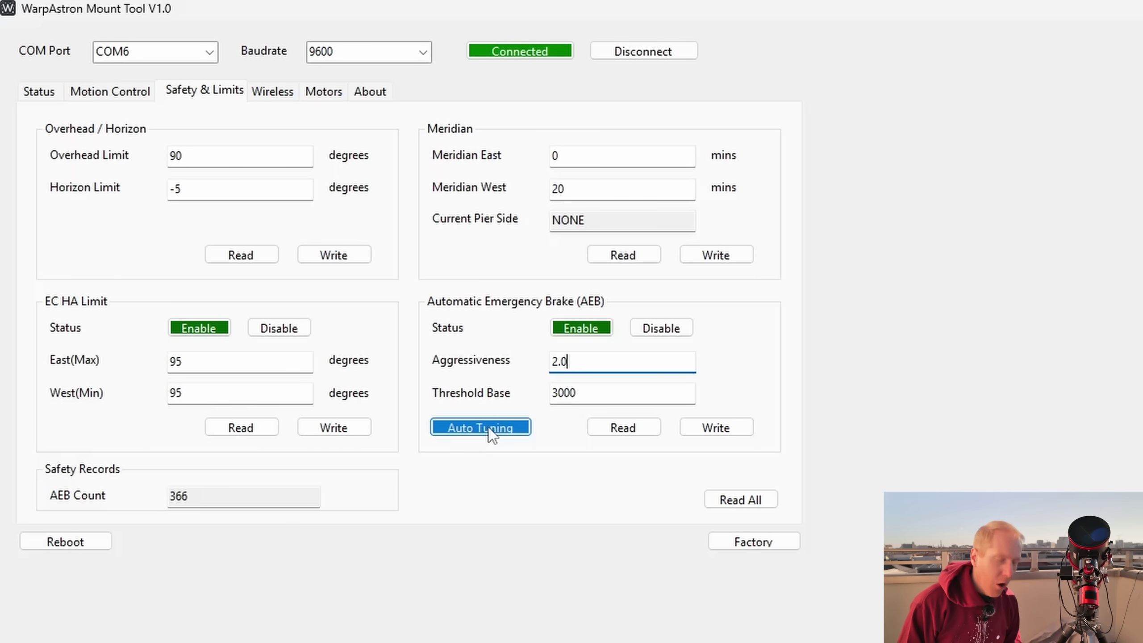
click(632, 428)
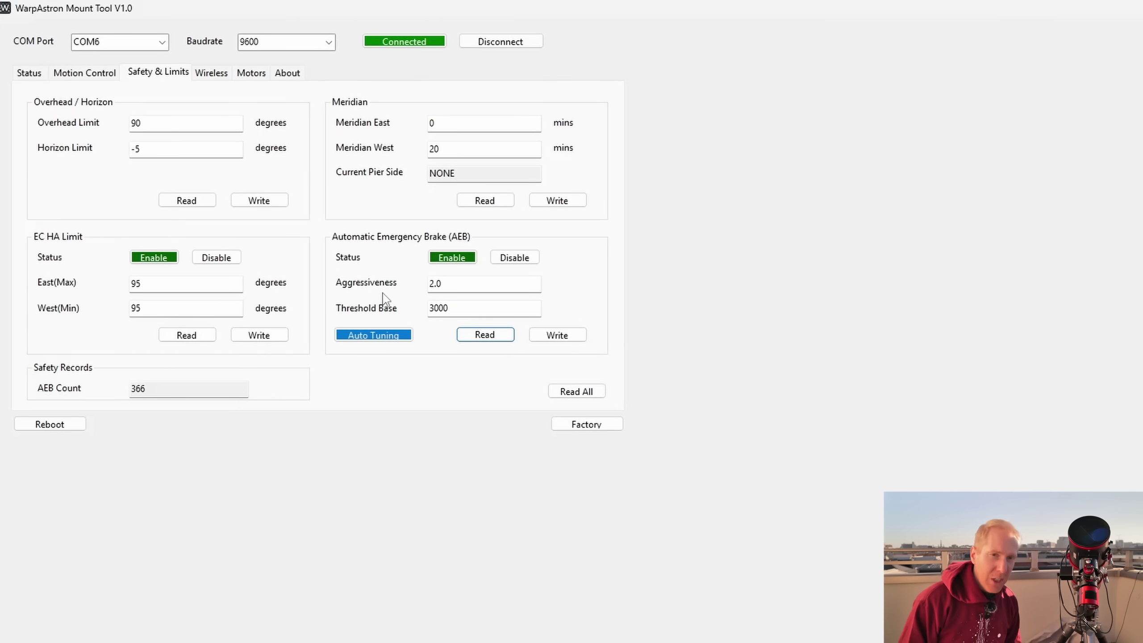
click(457, 257)
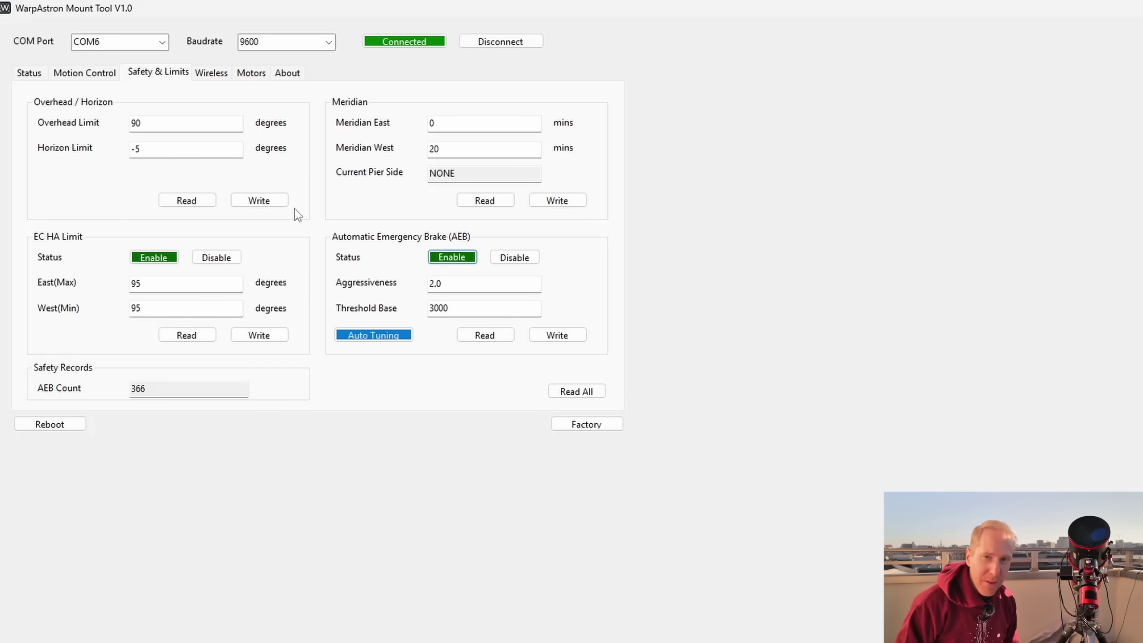
Refresh the mount's status readings before AEB tuning and return to the safety and limit settings
click(33, 76)
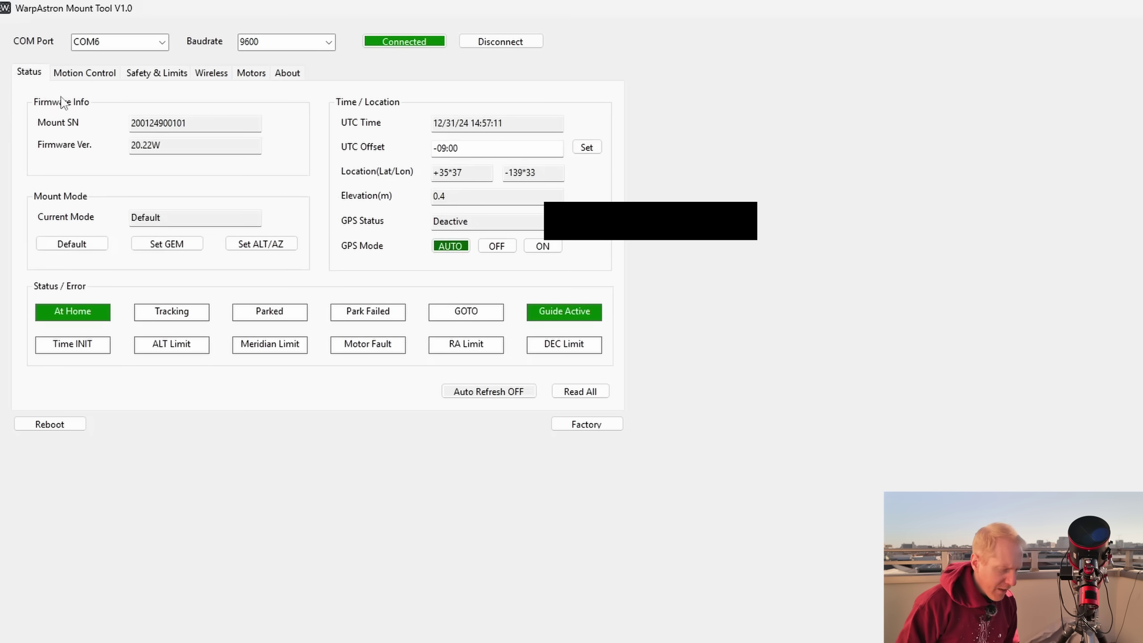
click(581, 392)
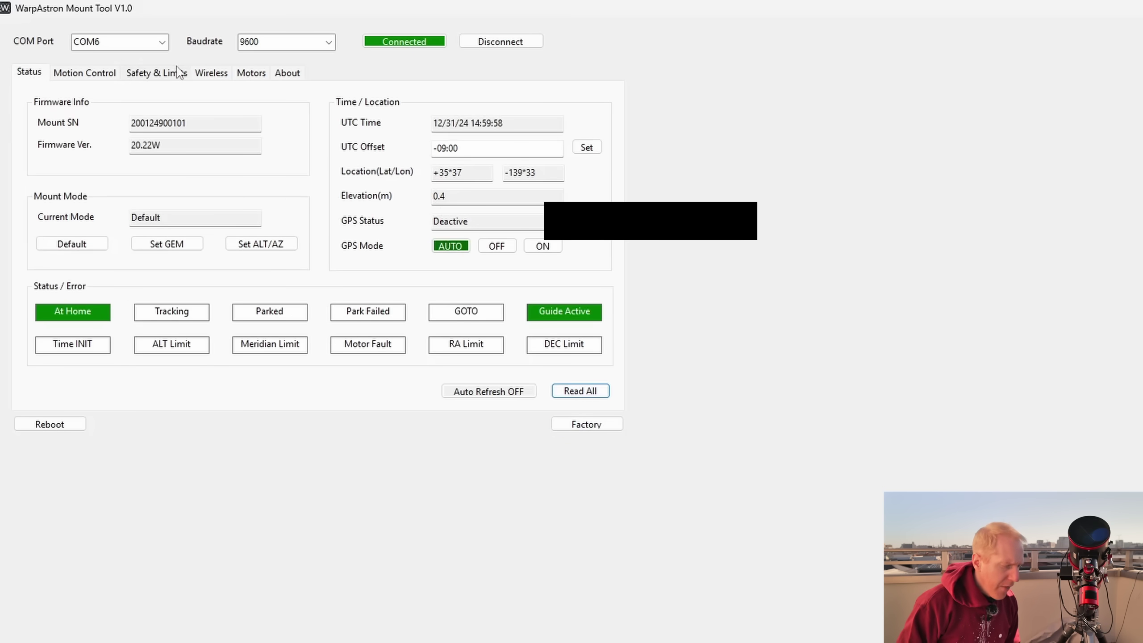
click(159, 73)
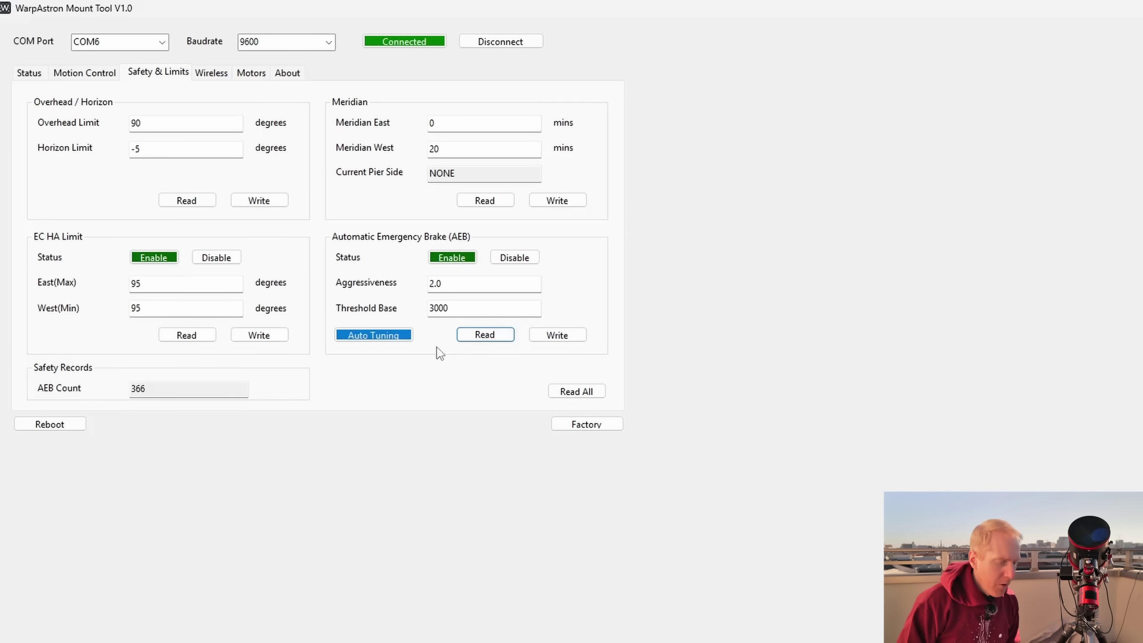
Run the AEB auto tuning process, confirming the mount's rotation to the HA limit, and close the tuning window when it completes
click(386, 337)
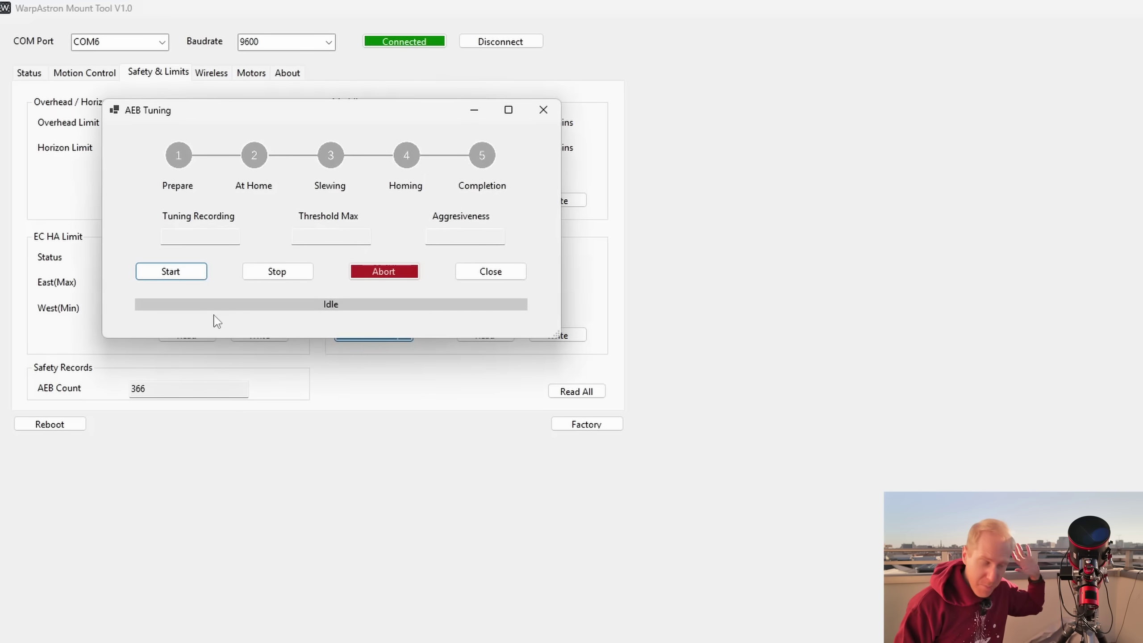
drag(267, 116, 434, 414)
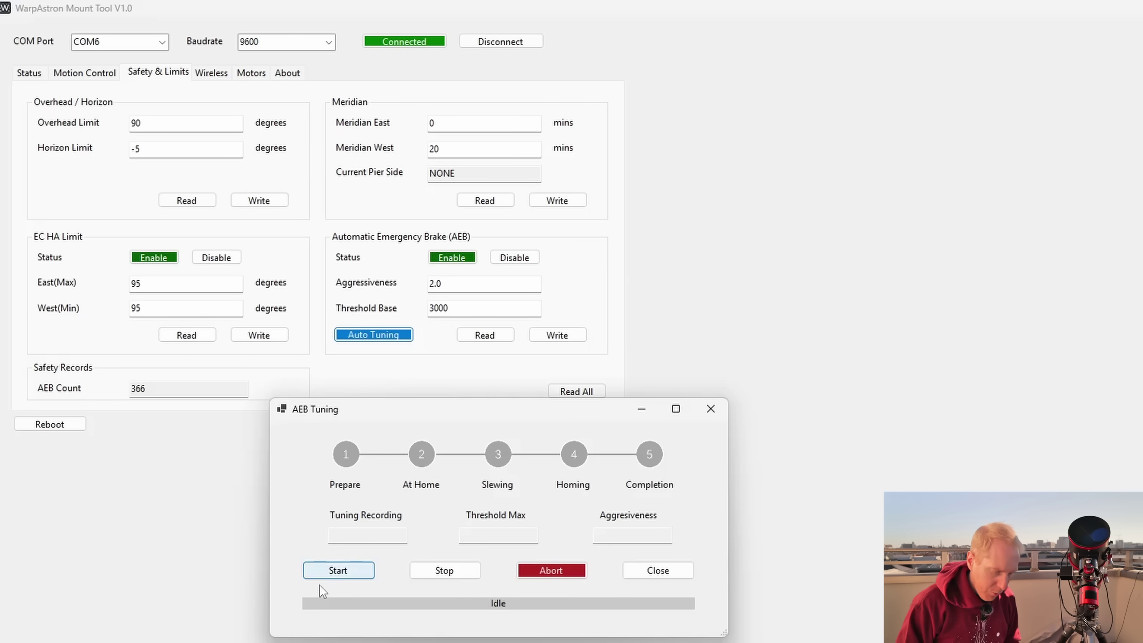
click(334, 570)
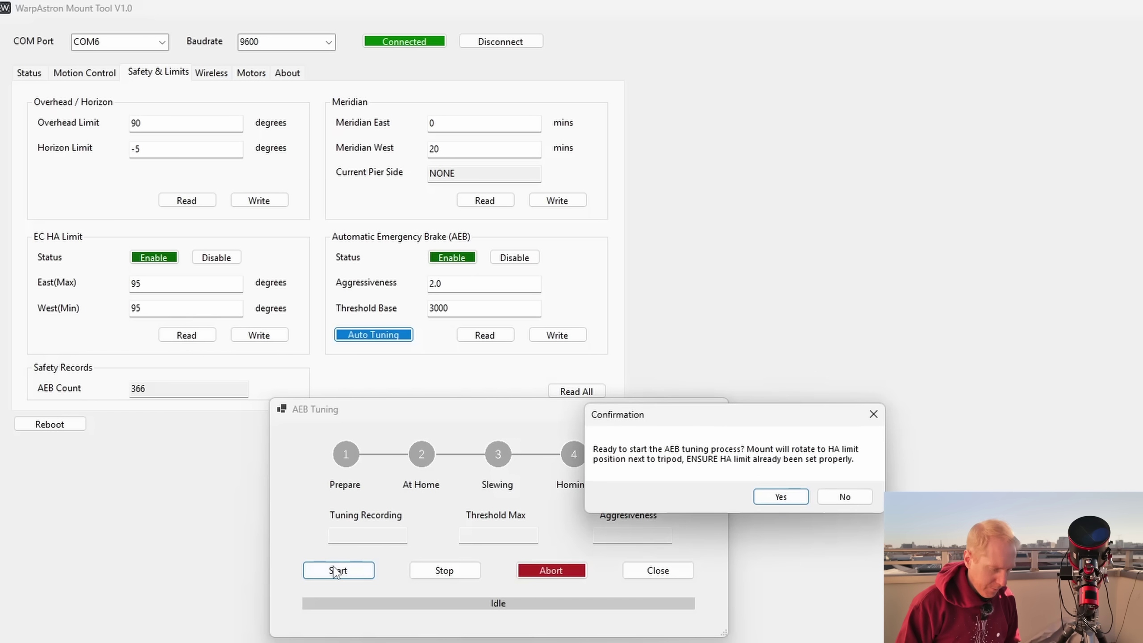
click(780, 496)
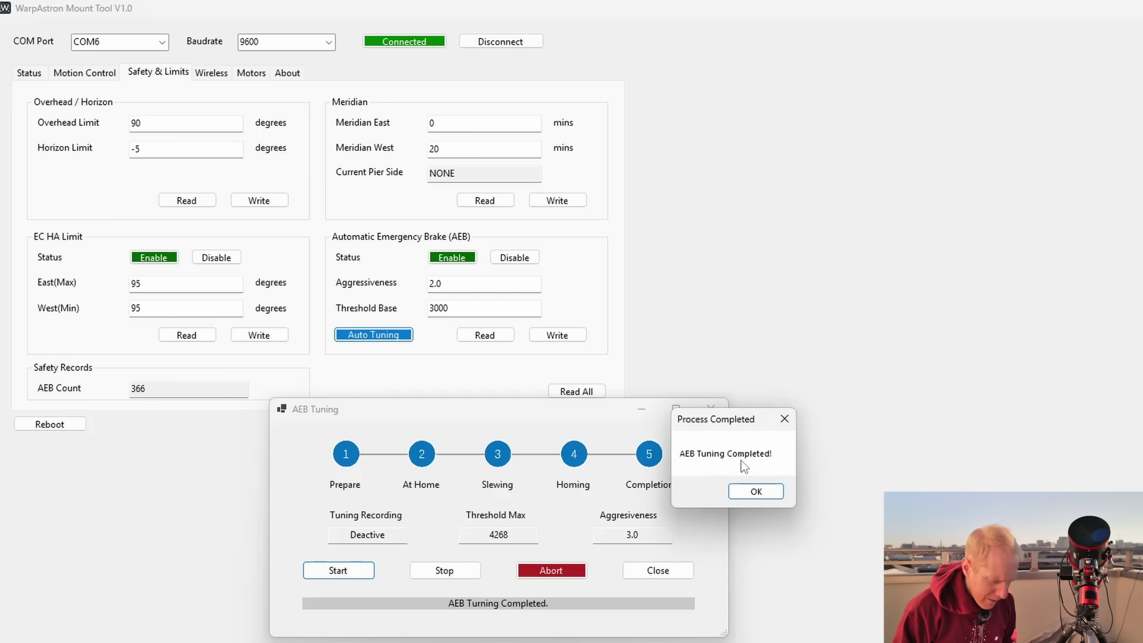
click(760, 495)
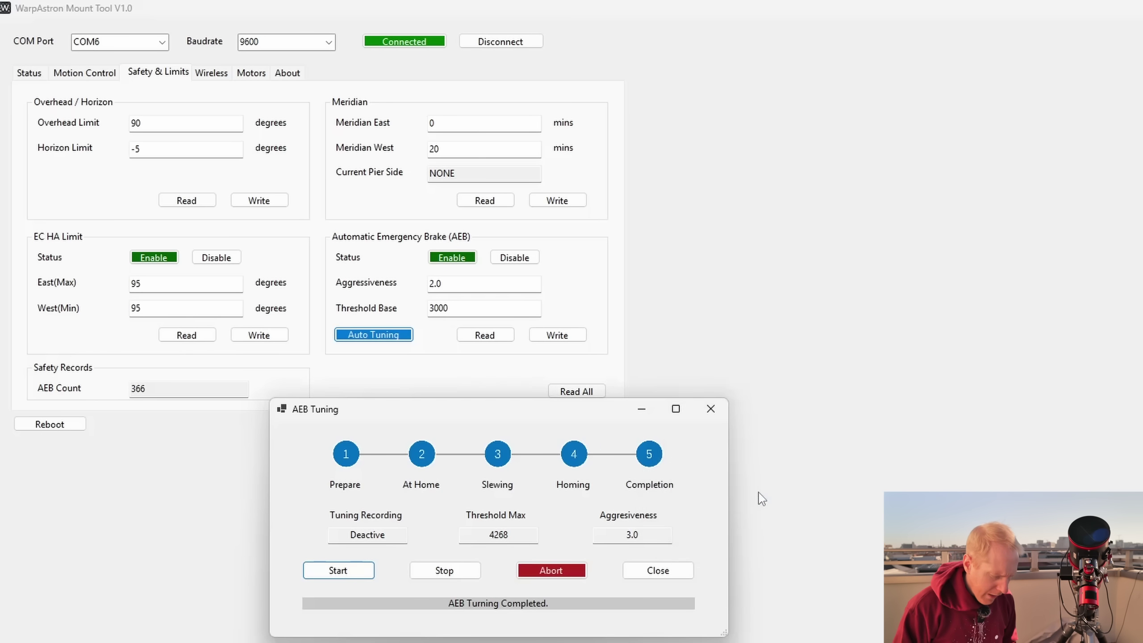
click(667, 572)
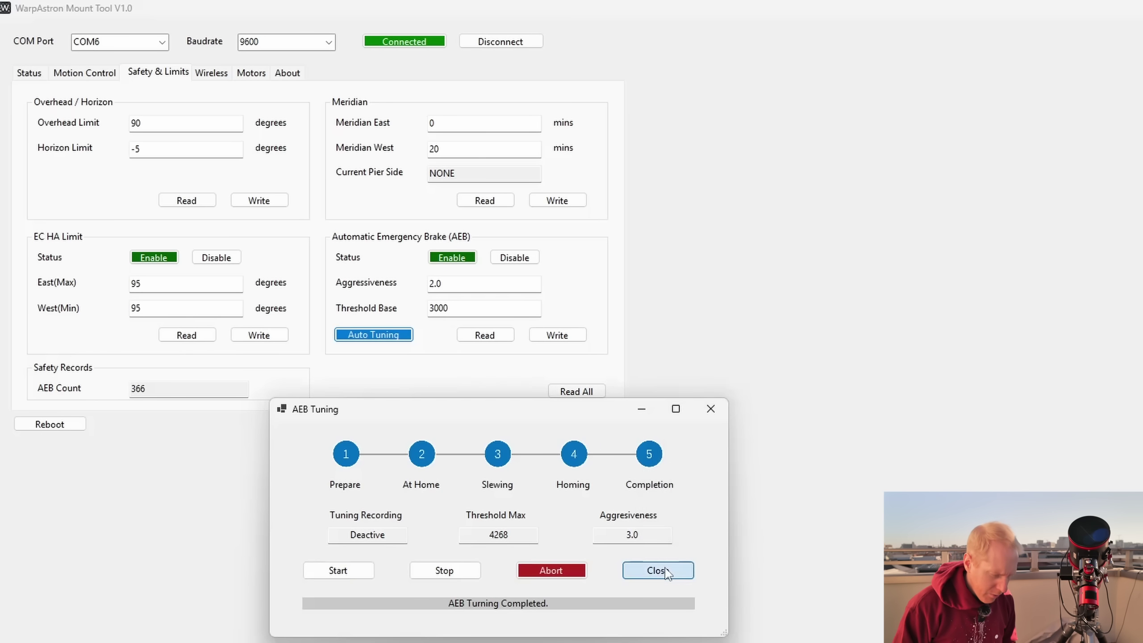
Read the tuned AEB settings from the mount and check the aggressiveness and threshold base values
click(482, 337)
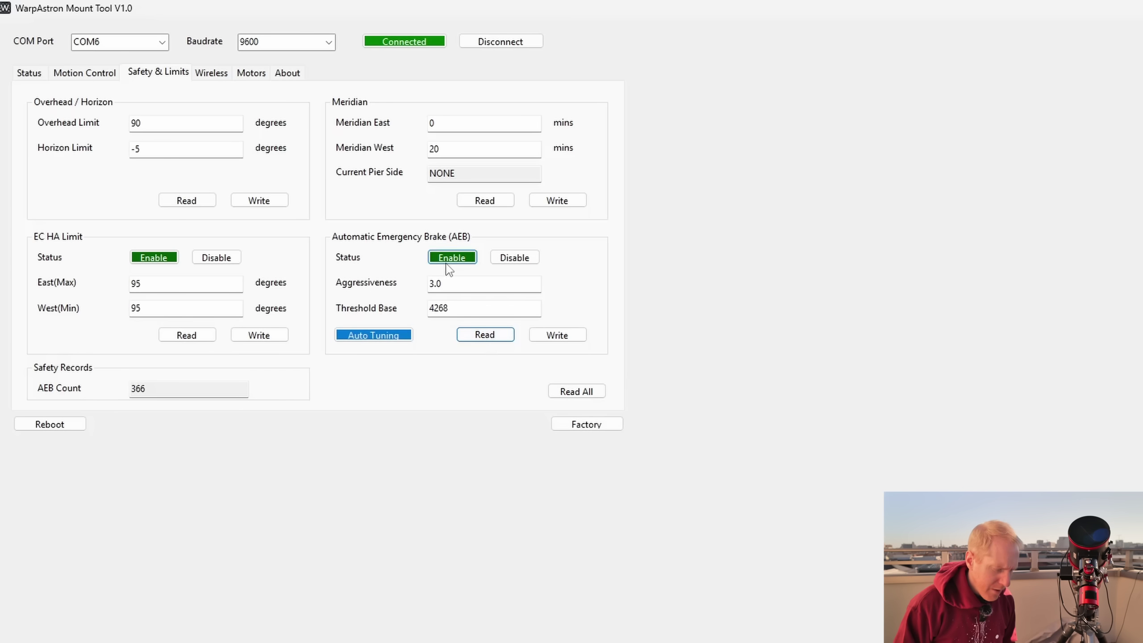
drag(459, 281, 398, 283)
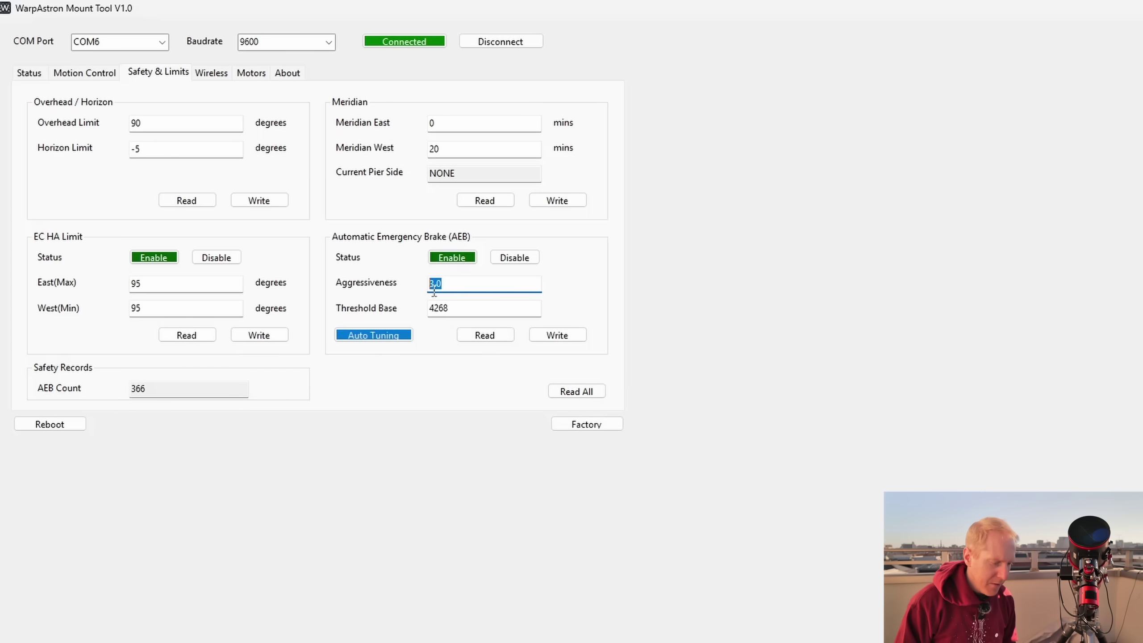
drag(467, 304, 386, 312)
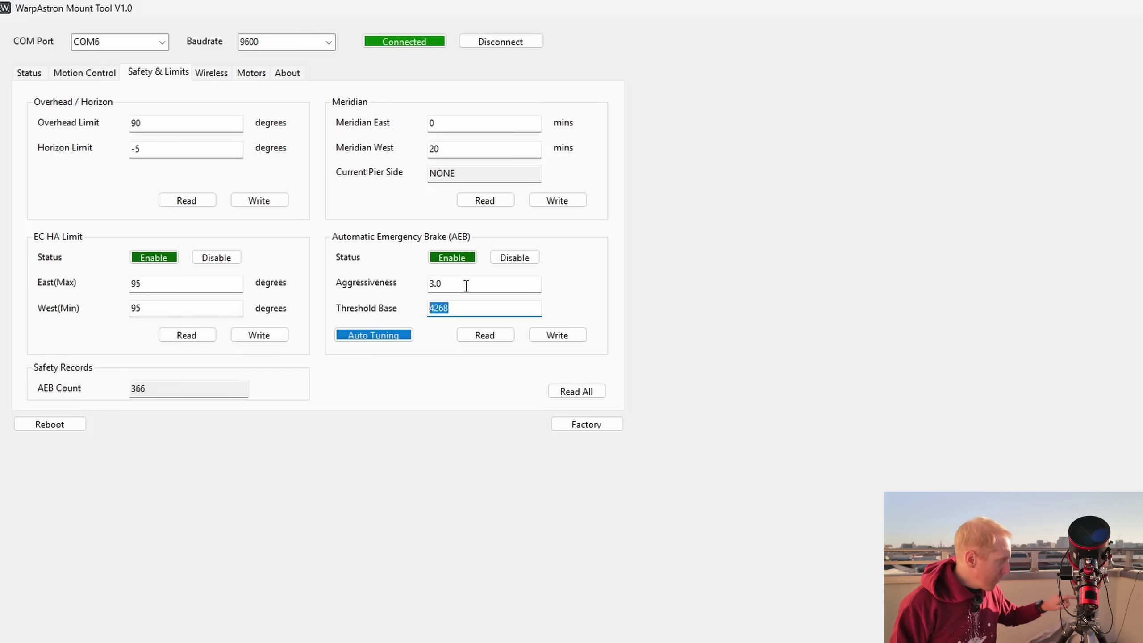
Disconnect and reconnect to the mount on COM6, rereading its status and all safety and limit settings
click(503, 43)
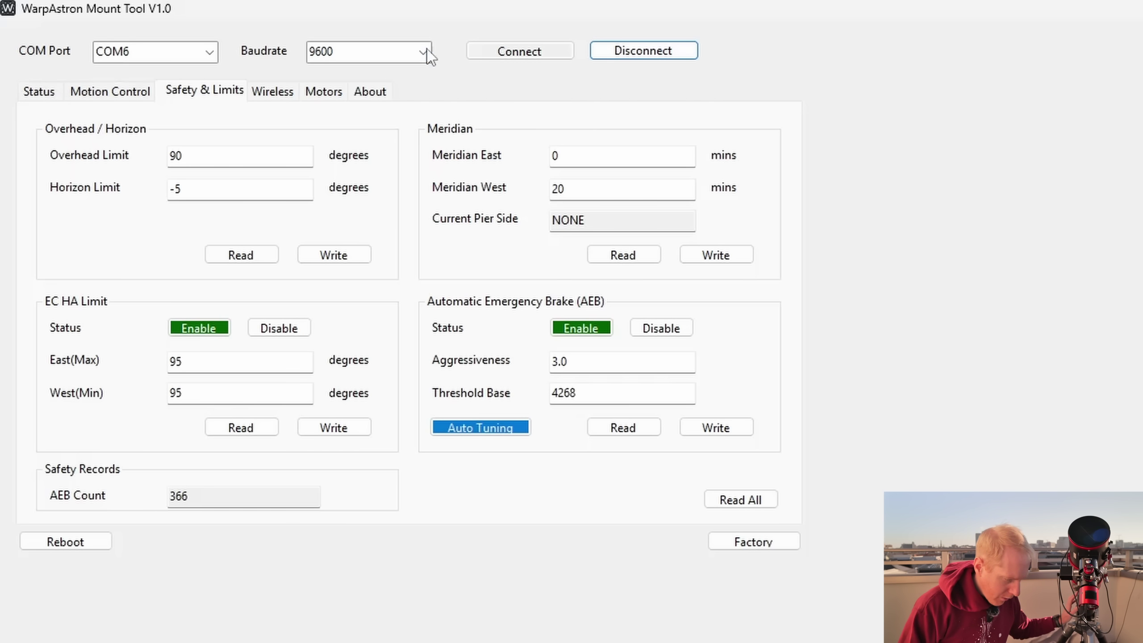
click(564, 56)
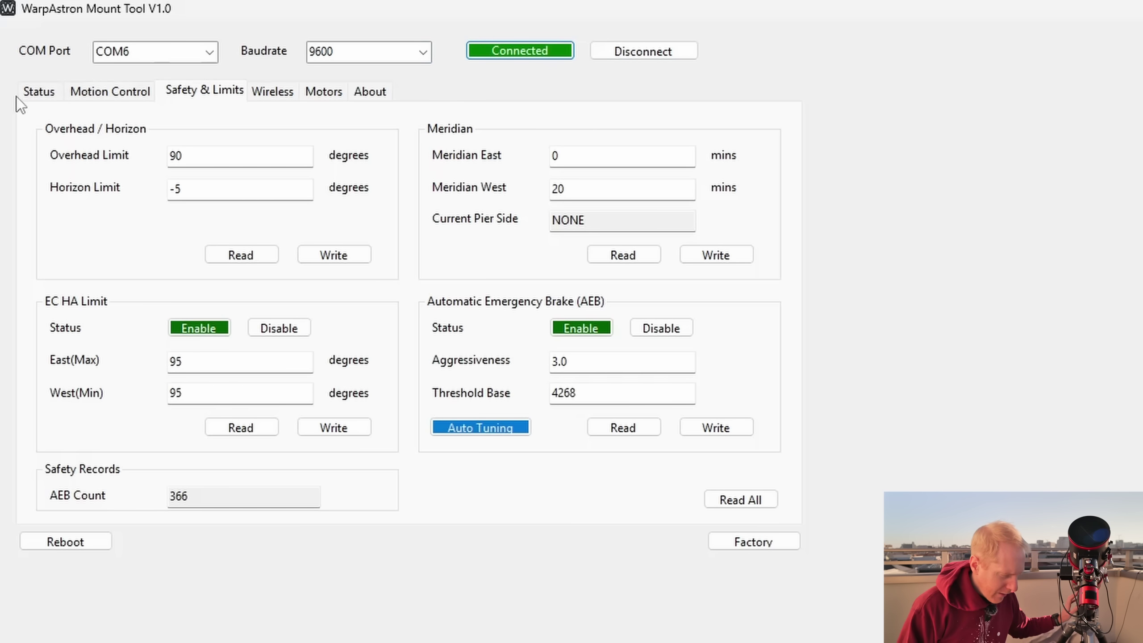
click(38, 94)
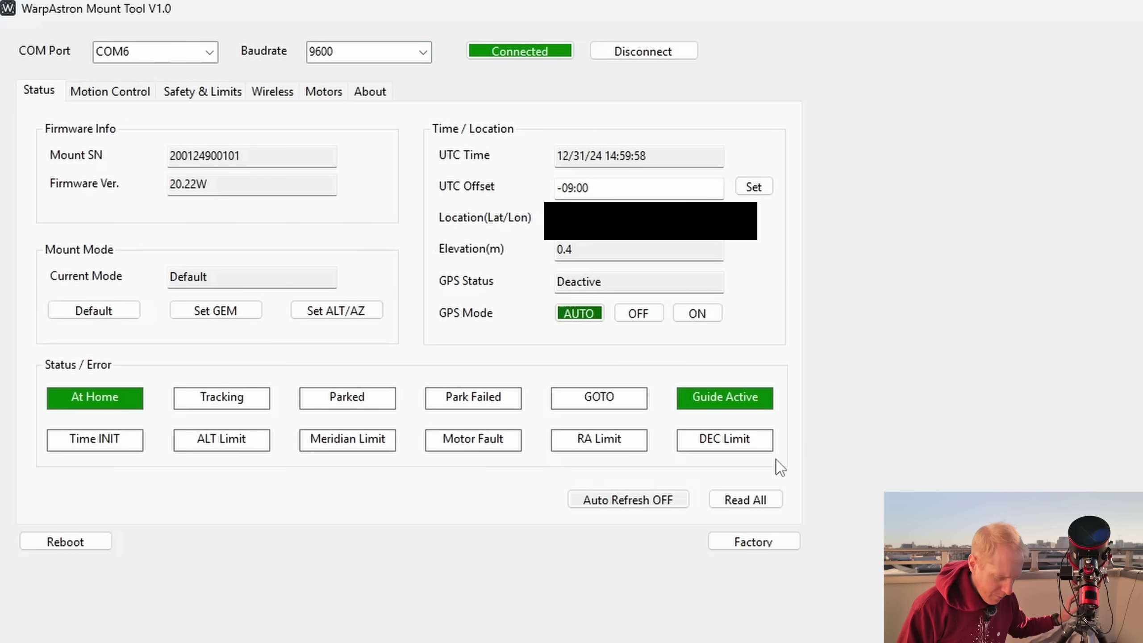
click(729, 500)
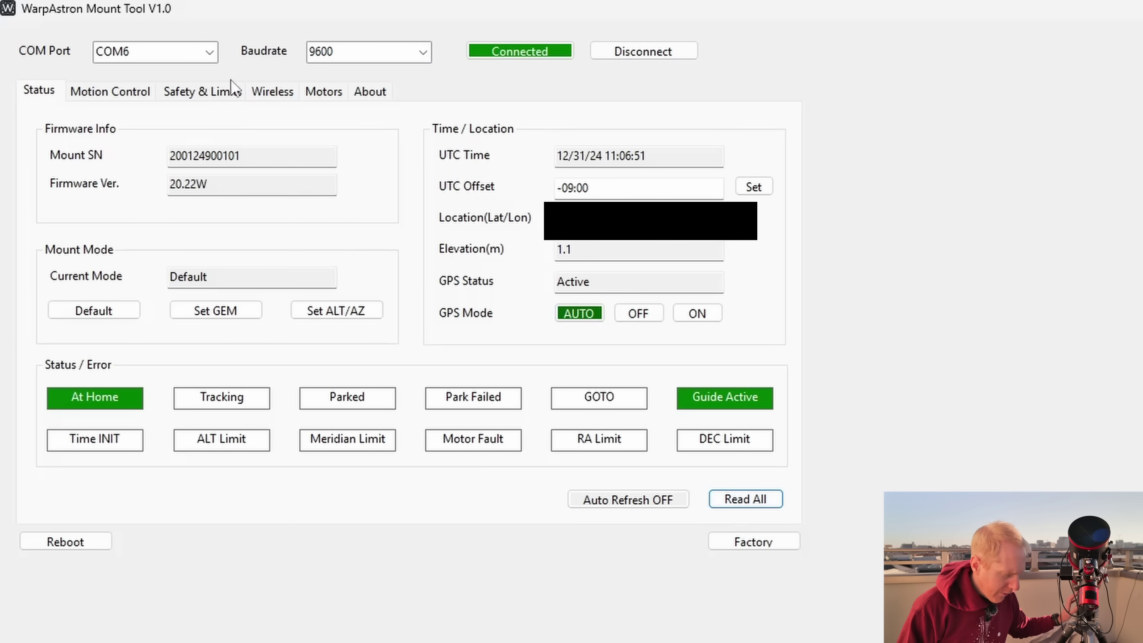
click(208, 91)
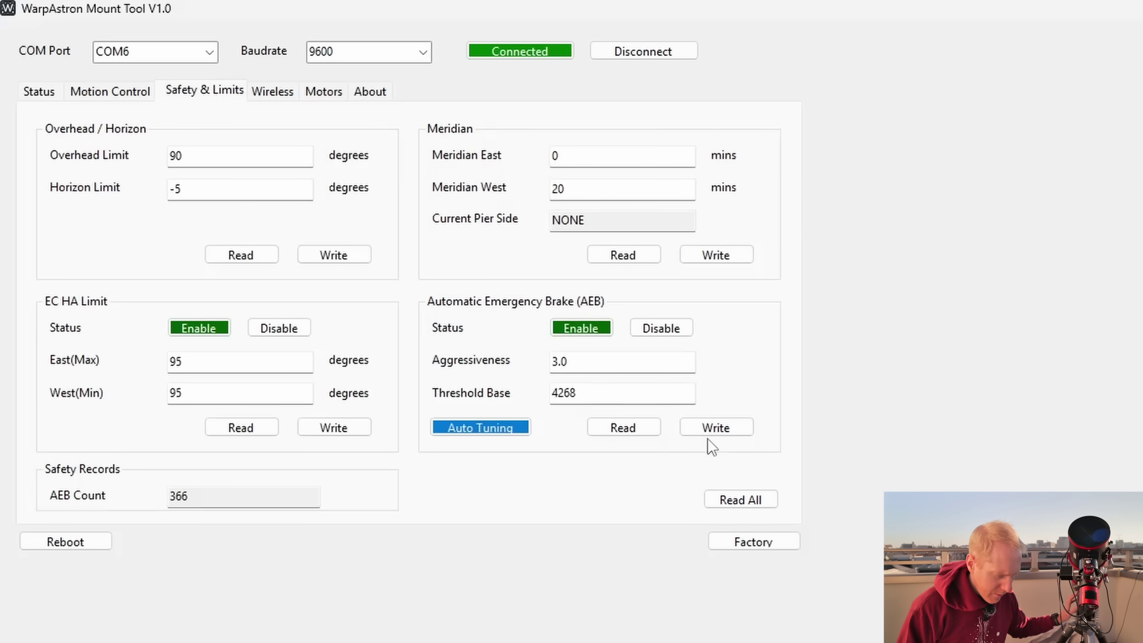
click(756, 503)
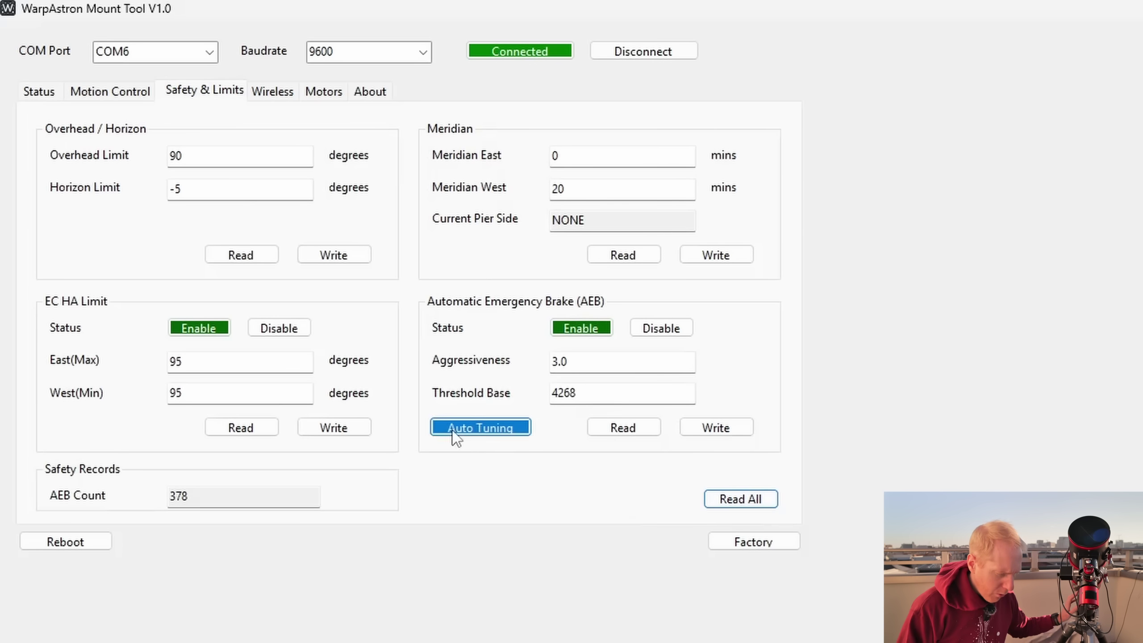